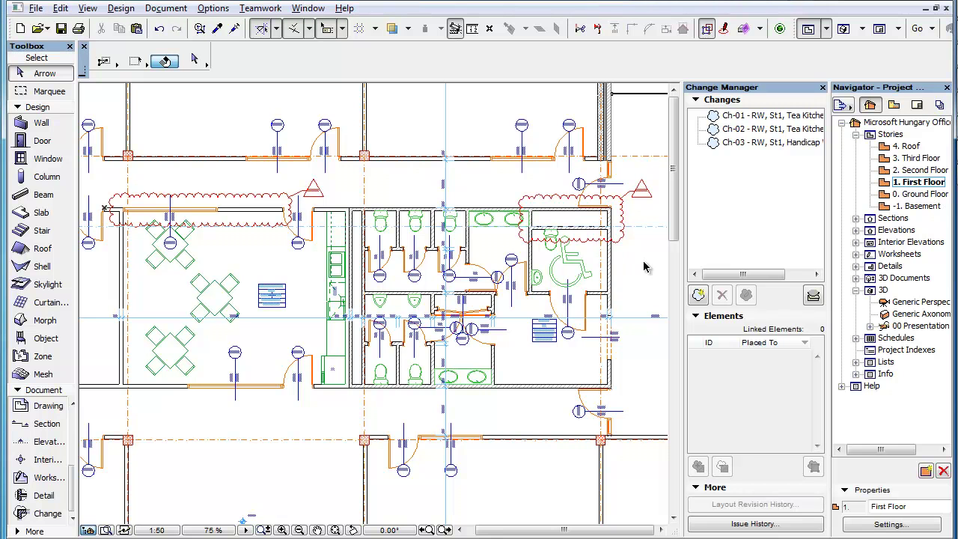
Zoom to the Ch-03 revision cloud, select the marker, and open its selection settings.
click(445, 530)
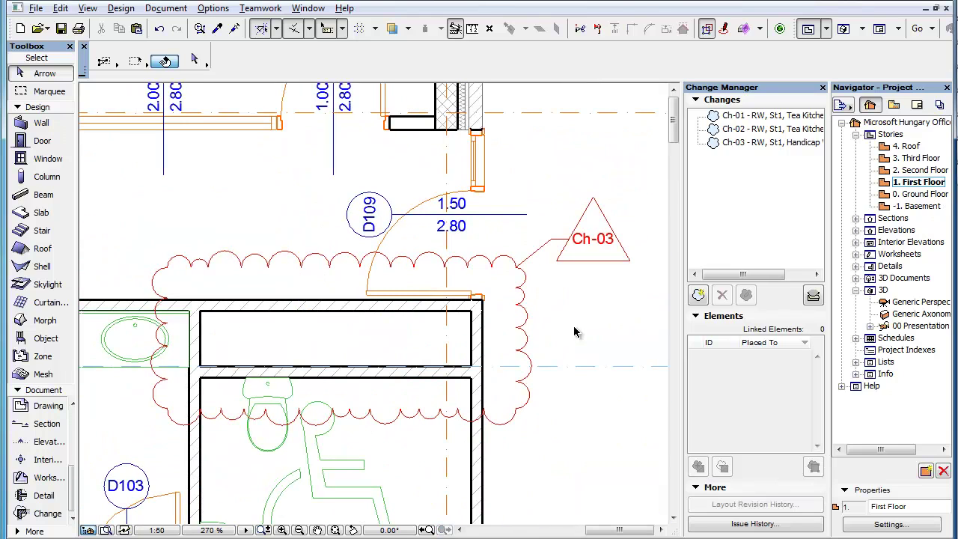
click(522, 271)
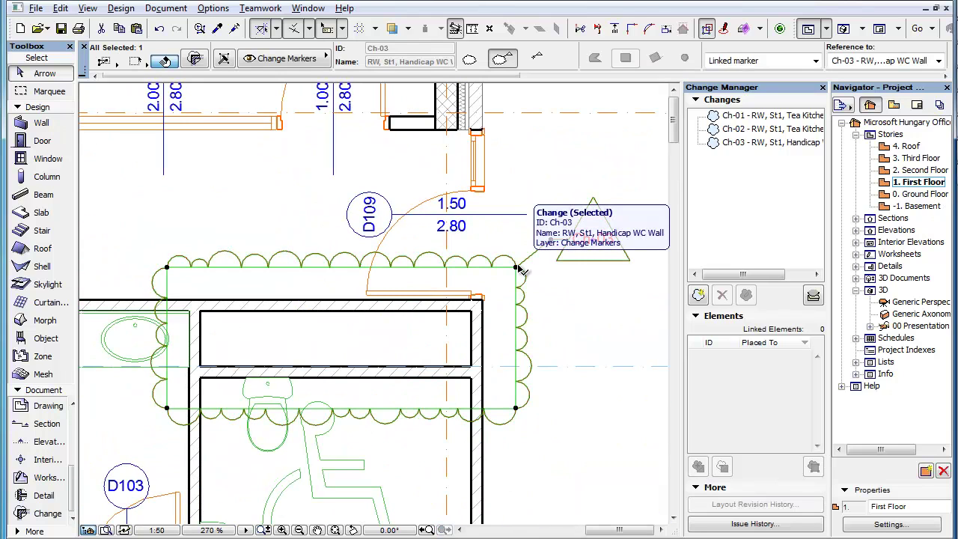
click(196, 60)
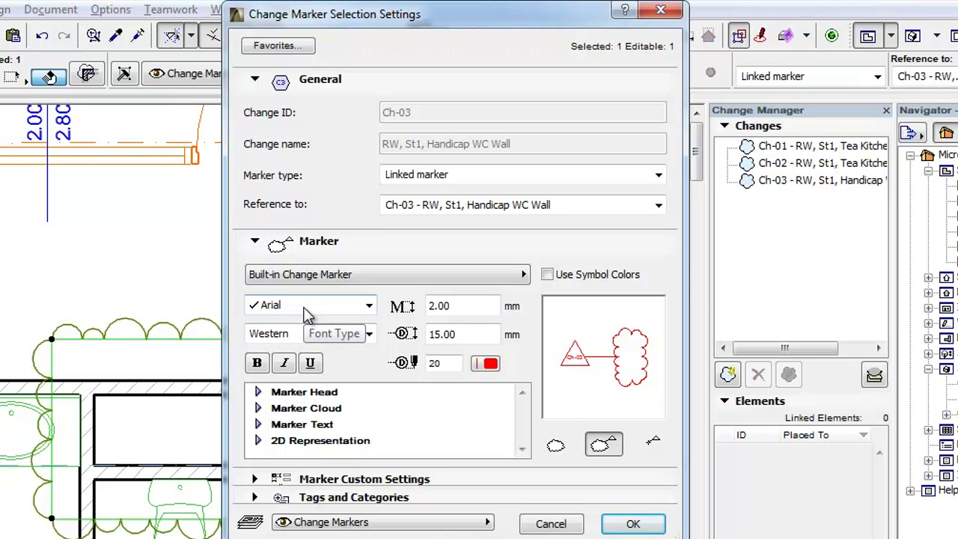
drag(460, 305, 424, 306)
drag(464, 333, 416, 334)
drag(451, 363, 420, 367)
click(446, 362)
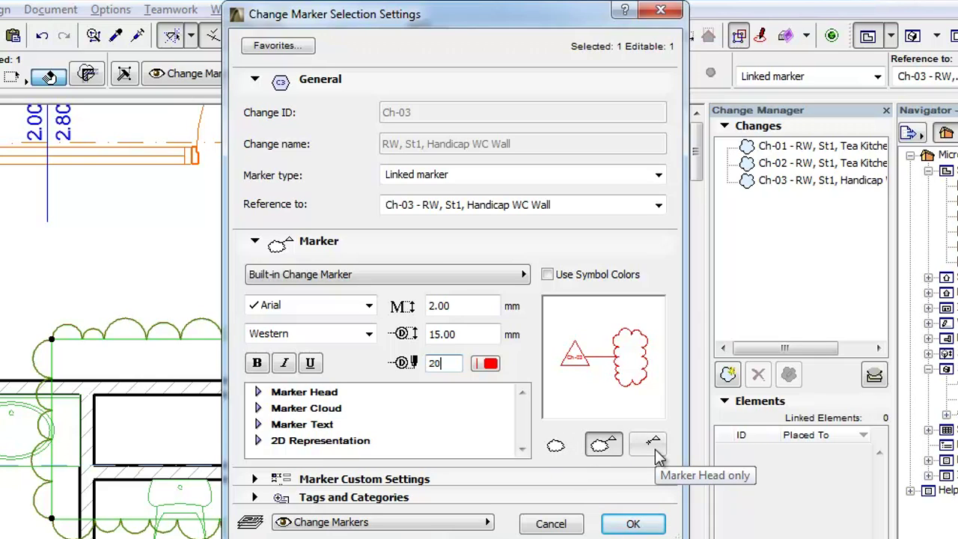
Expand Marker Head, Cloud, Text and 2D Representation groups, collapse General, and show Marker Custom Settings.
click(257, 440)
click(256, 424)
click(258, 408)
click(257, 392)
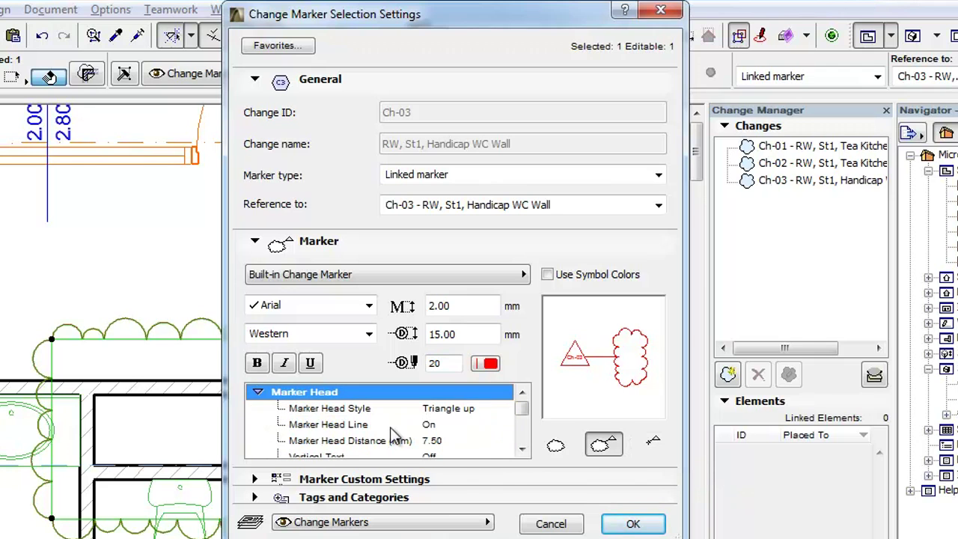
click(522, 448)
drag(525, 450, 524, 450)
click(428, 89)
click(446, 338)
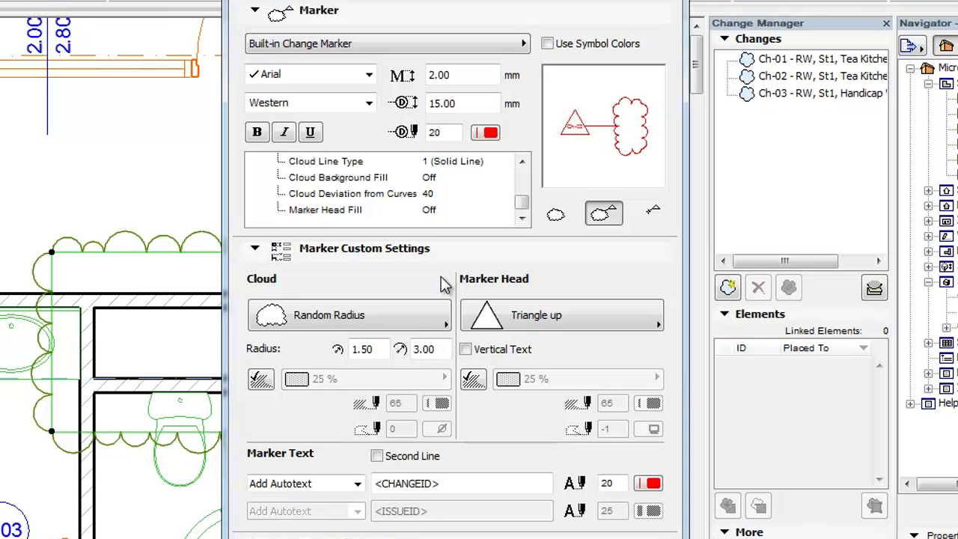
Try a Polygonal cloud, then a Uniform Radius cloud with radius 2.
click(372, 322)
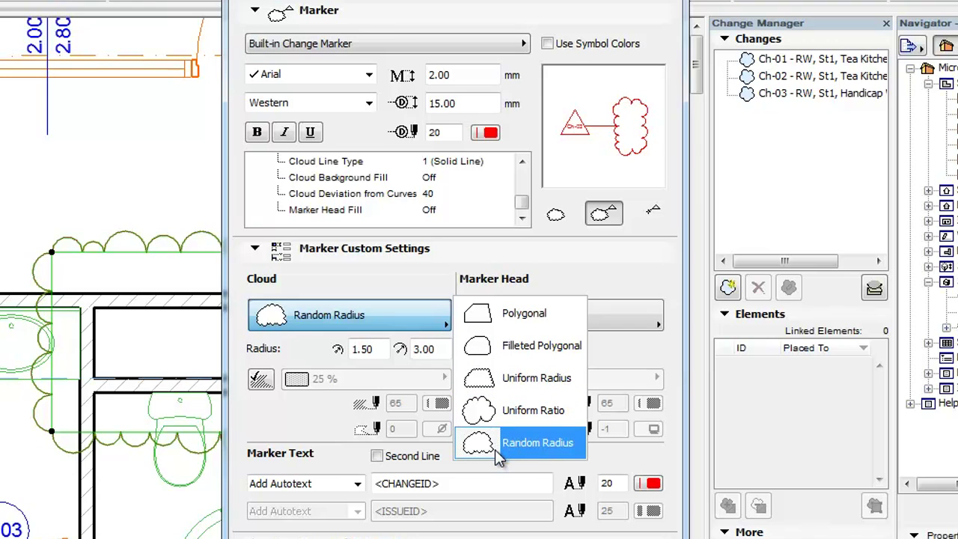
click(499, 312)
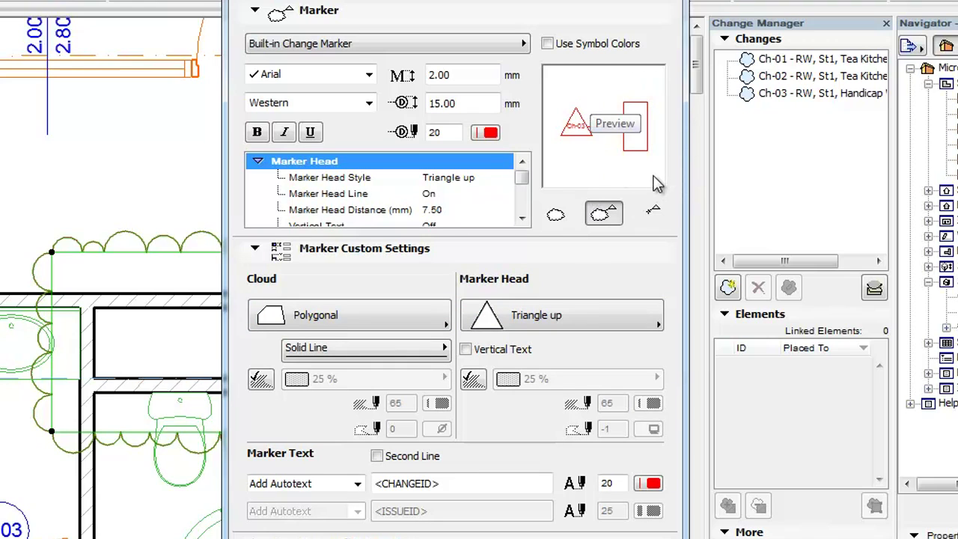
click(425, 312)
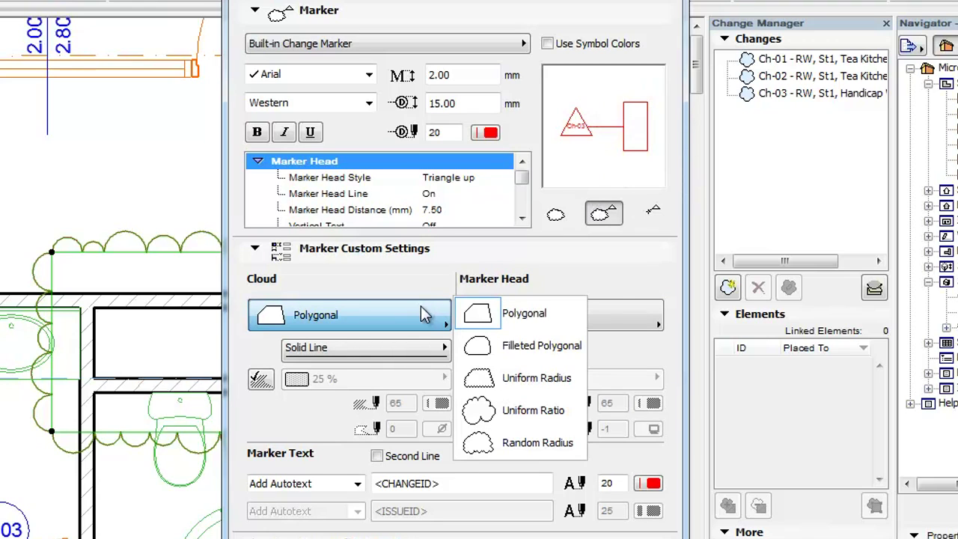
click(575, 383)
double_click(439, 349)
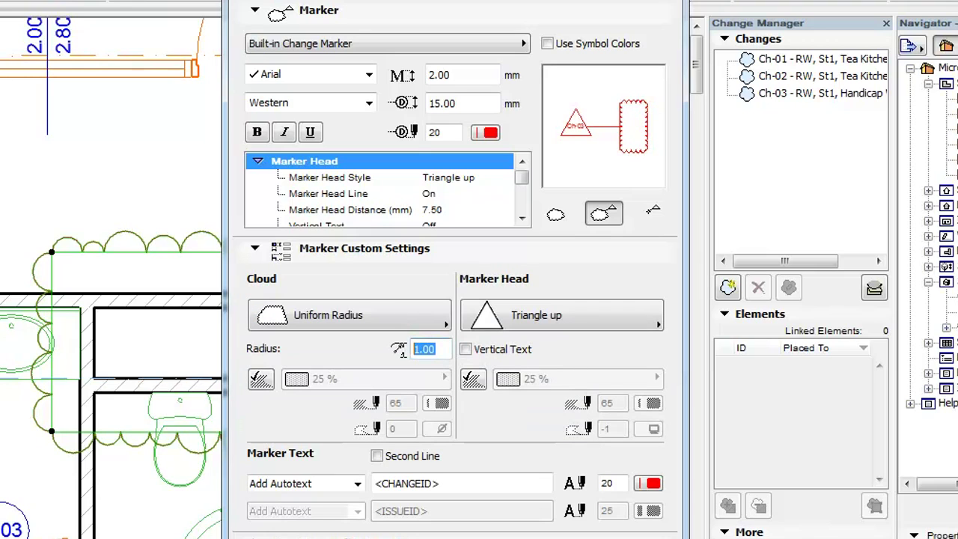
text(2)
key(Return)
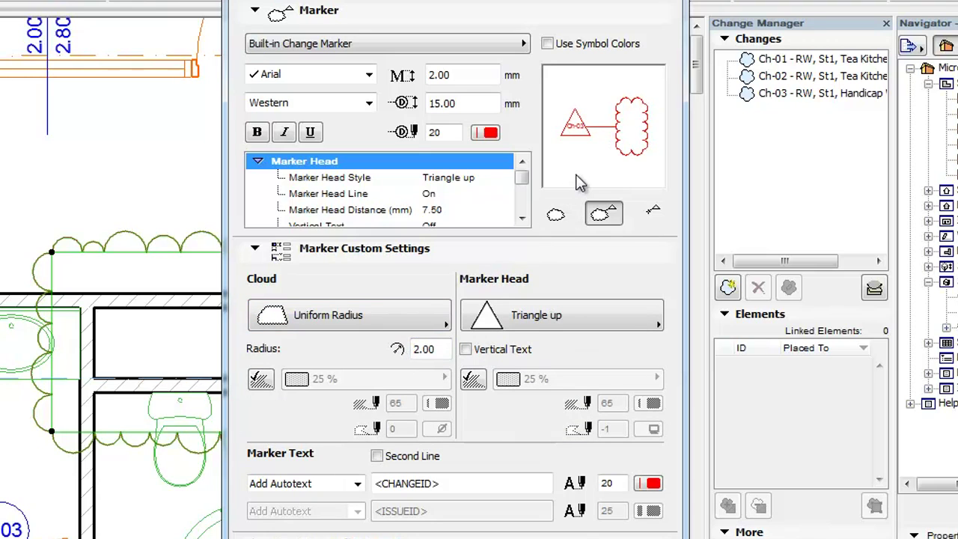
Switch the cloud to Random Radius and set its minimum radius to 1.
click(435, 318)
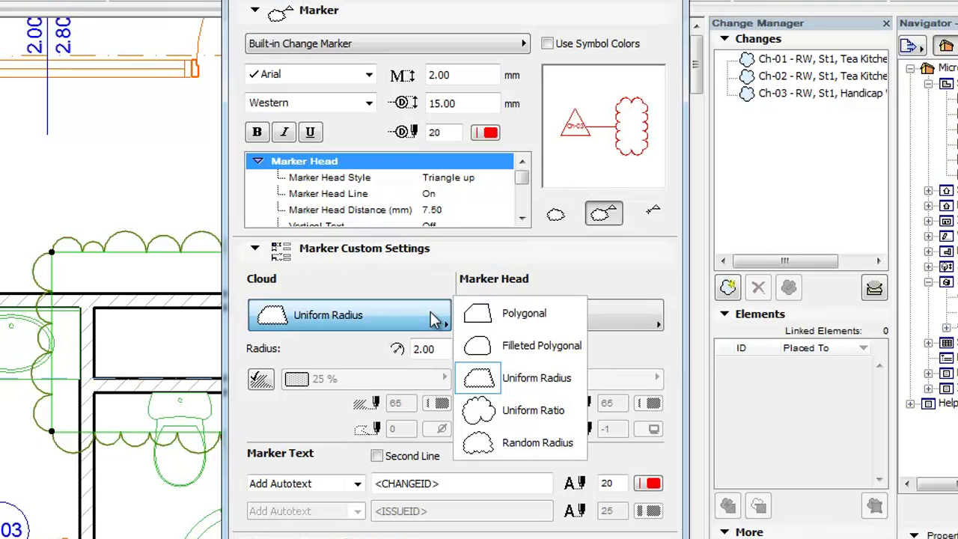
click(552, 445)
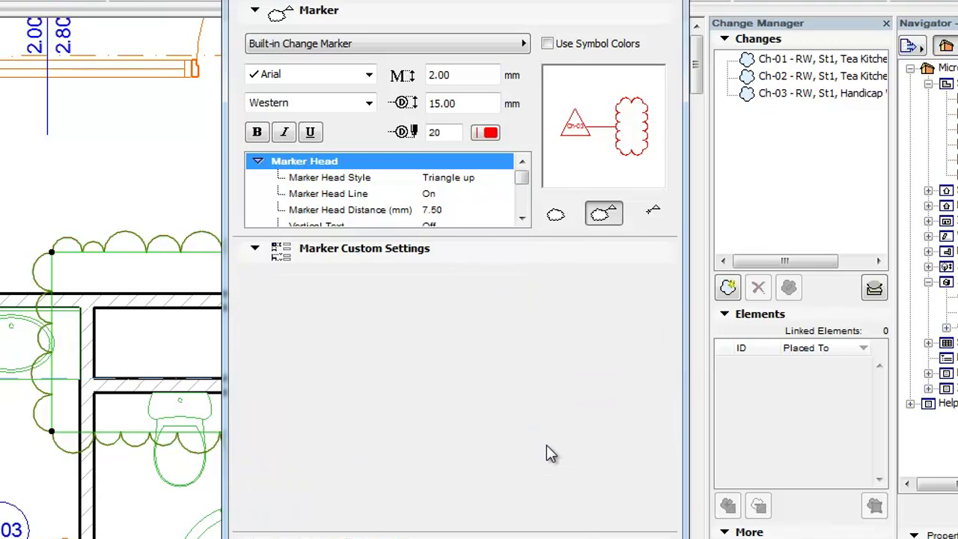
drag(388, 353, 341, 349)
text(1)
click(582, 177)
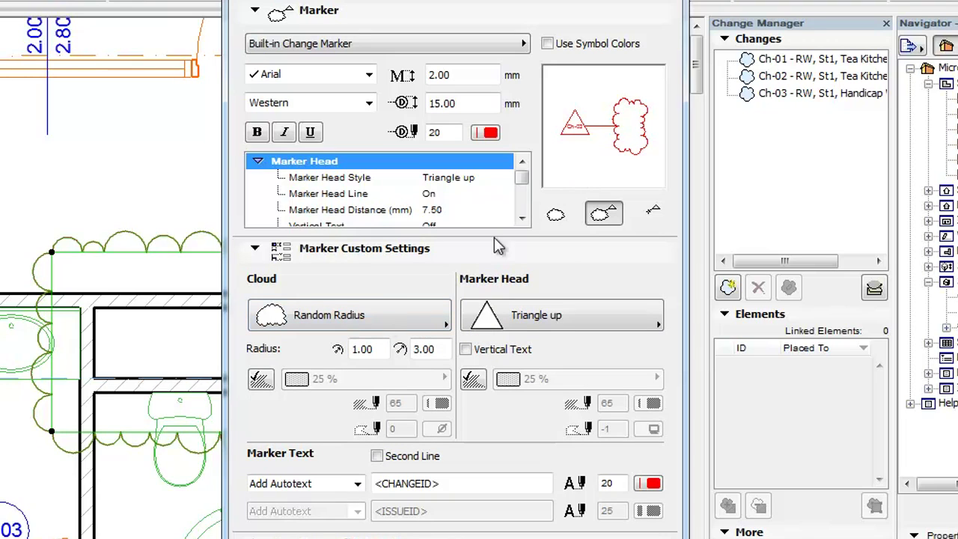
Fill the cloud with yellow background pen 77 and turn on Use Symbol Colors.
click(269, 389)
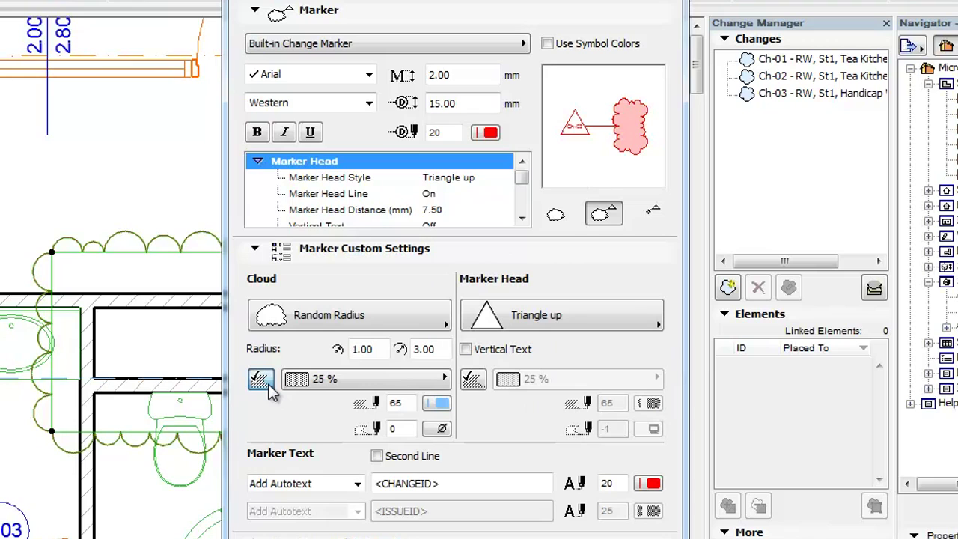
click(436, 403)
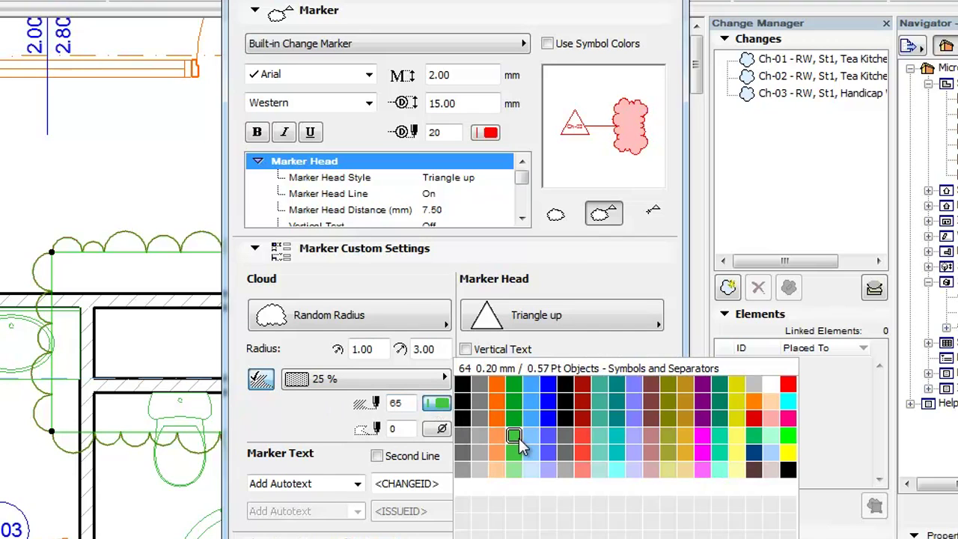
click(733, 440)
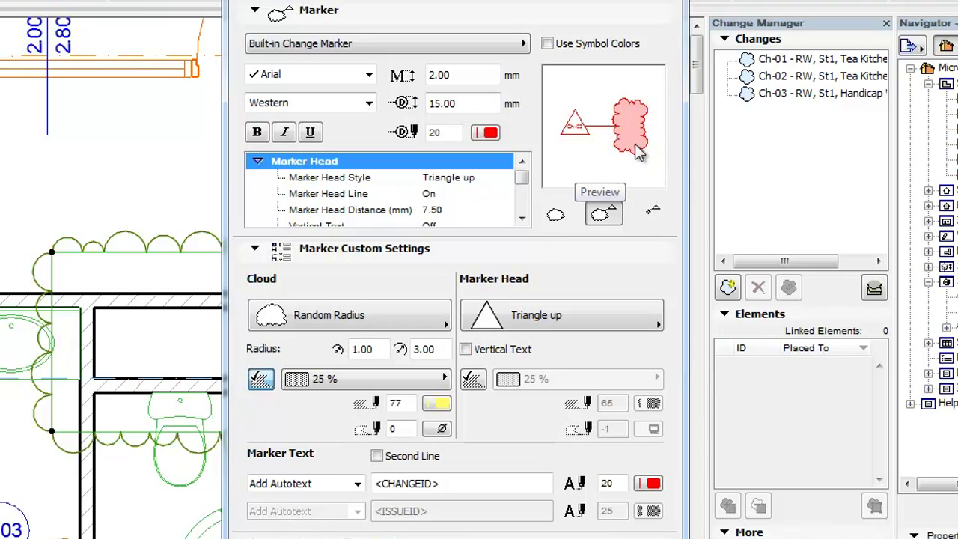
click(547, 44)
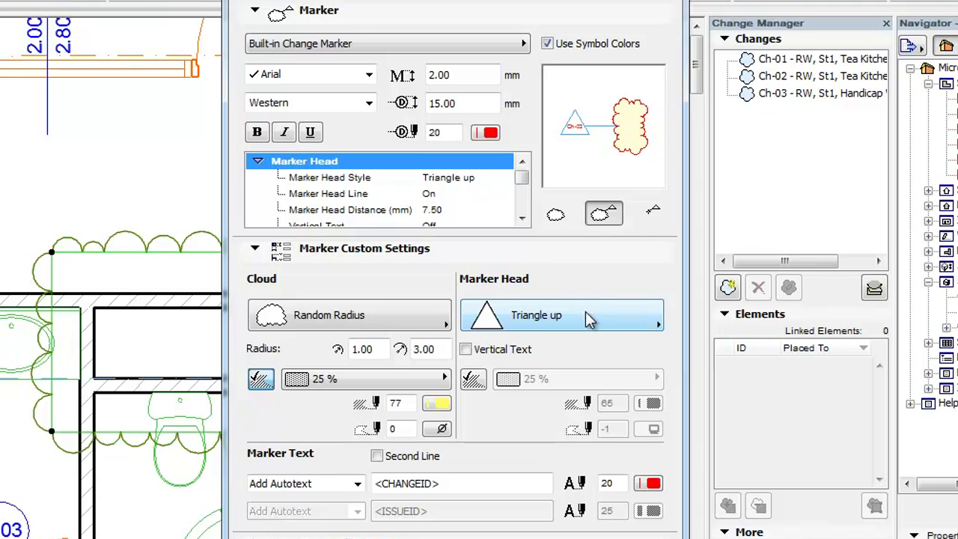
Try No Graphics and then Line as the marker head shape.
click(572, 16)
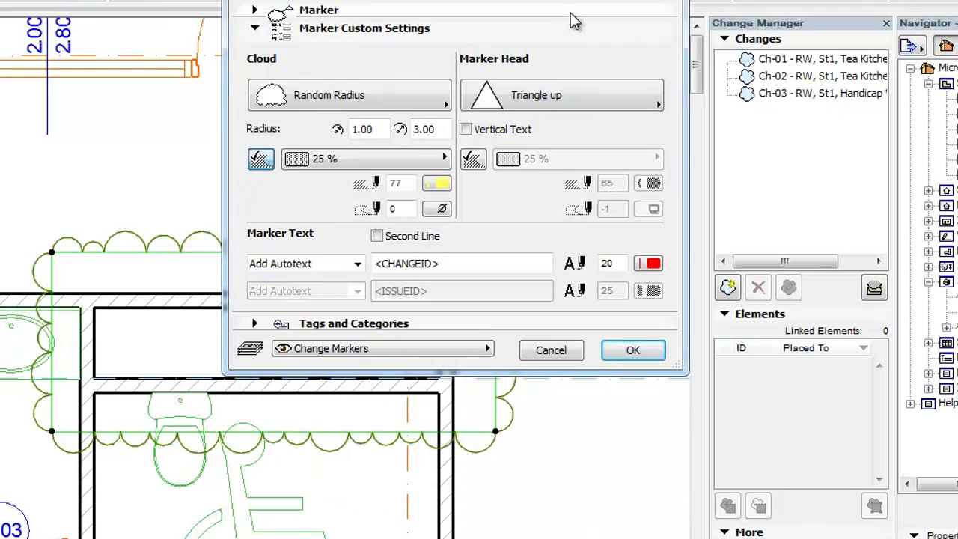
click(608, 101)
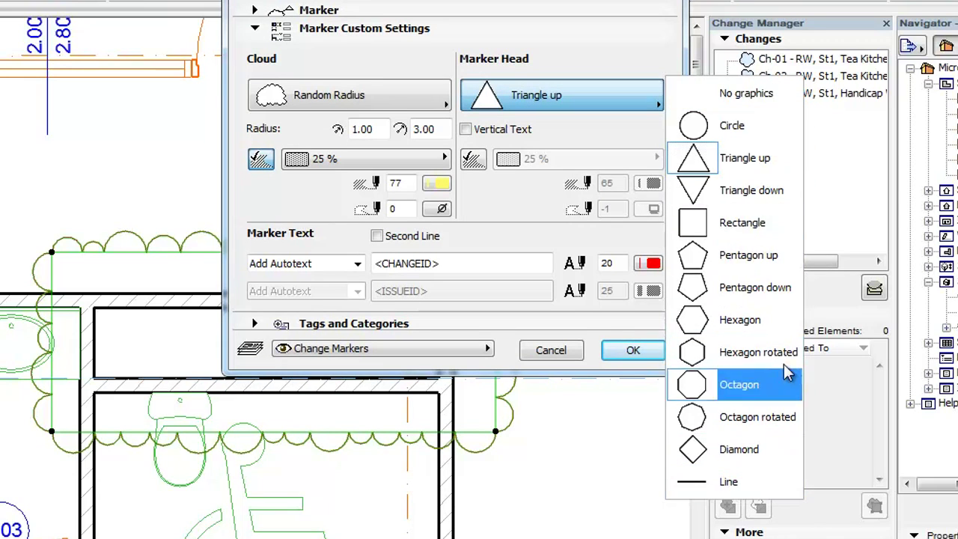
click(793, 93)
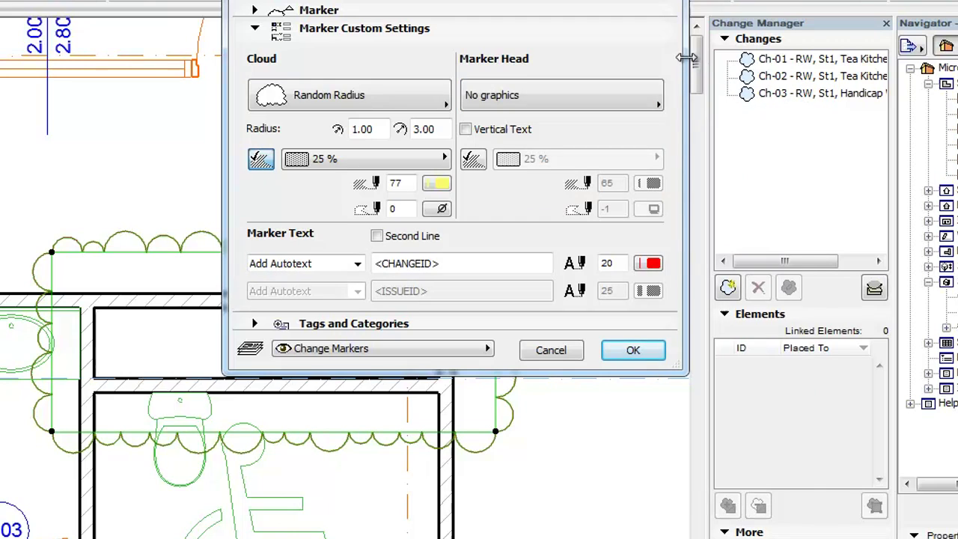
click(648, 13)
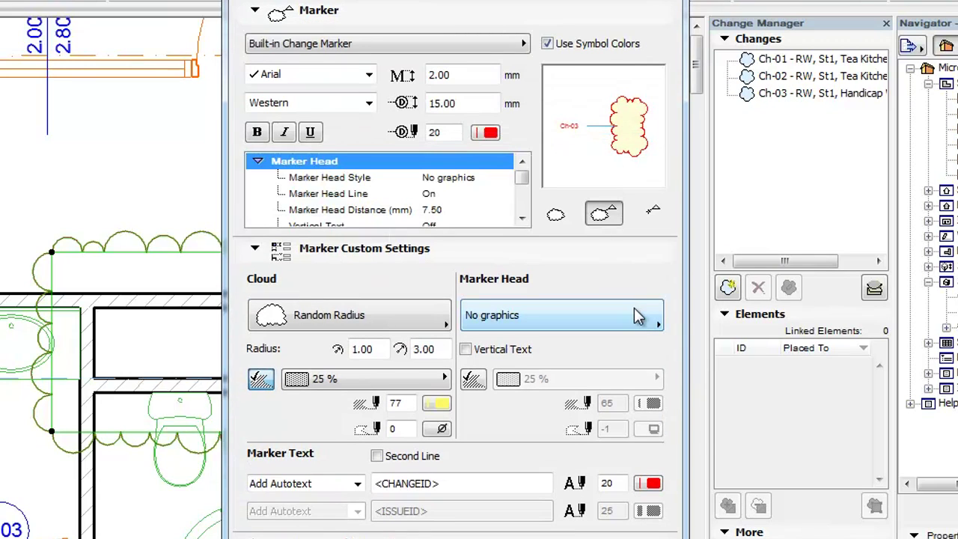
click(634, 313)
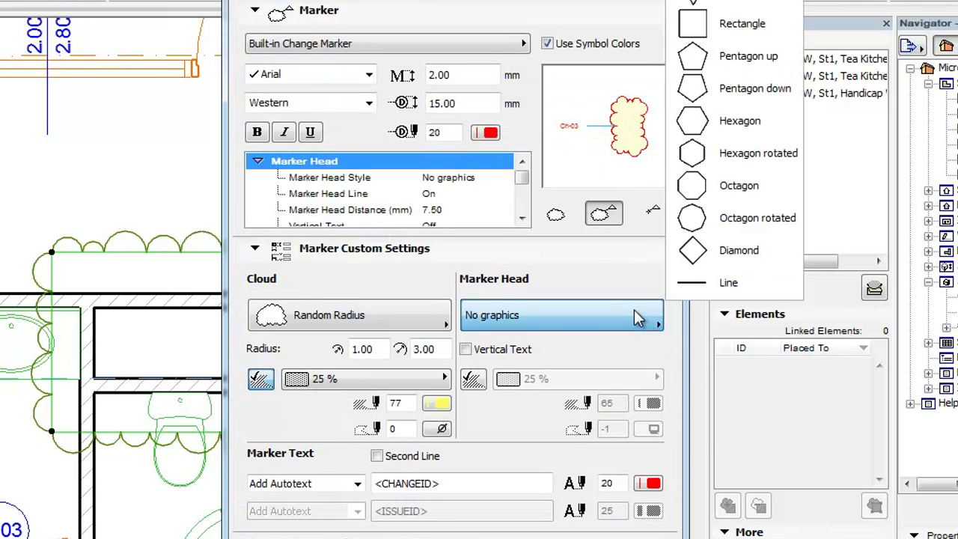
click(753, 296)
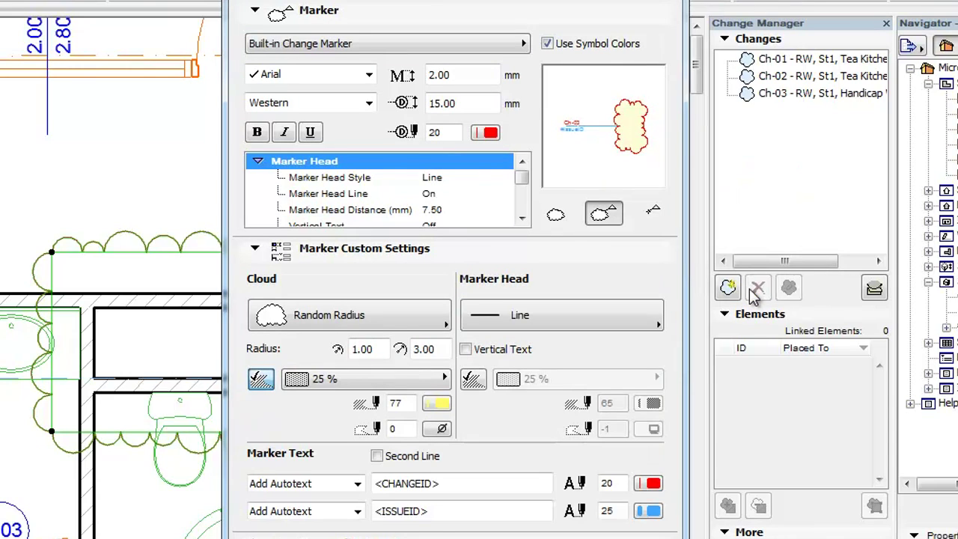
Try a Circle head, then settle on a Hexagon head with Vertical Text.
click(647, 319)
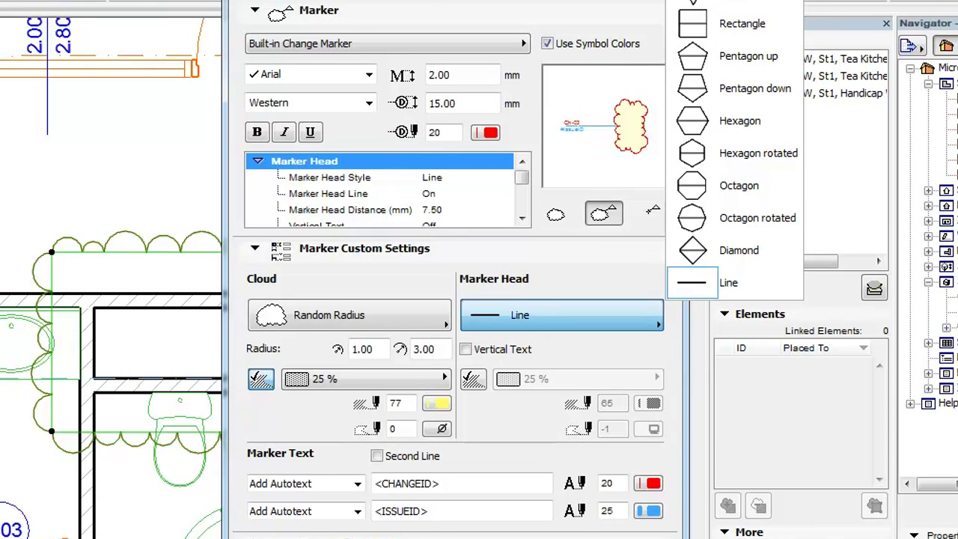
click(718, 1)
click(633, 320)
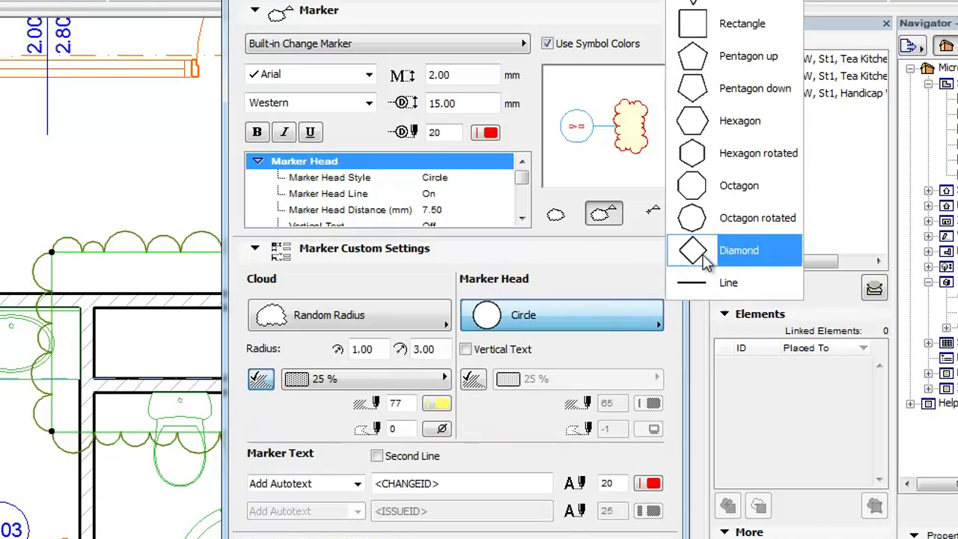
click(775, 129)
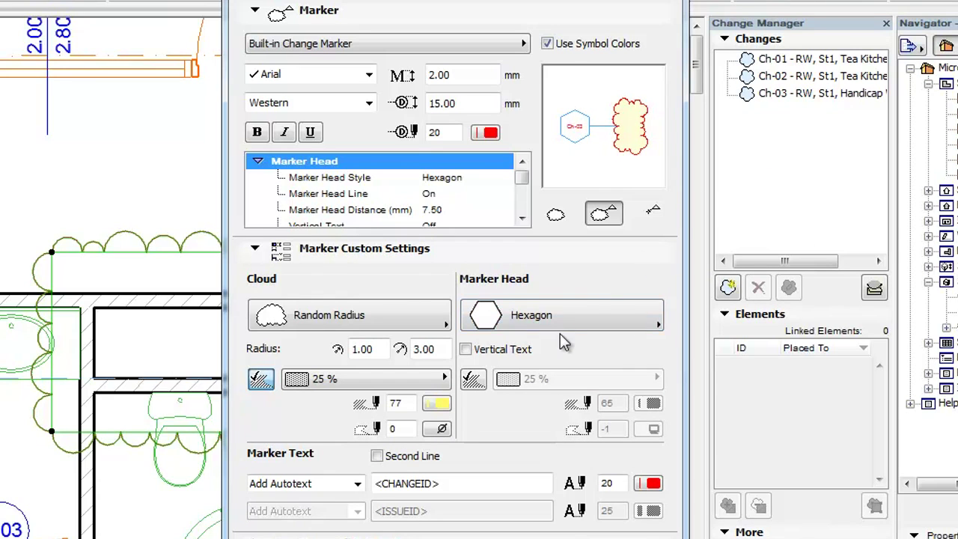
click(521, 356)
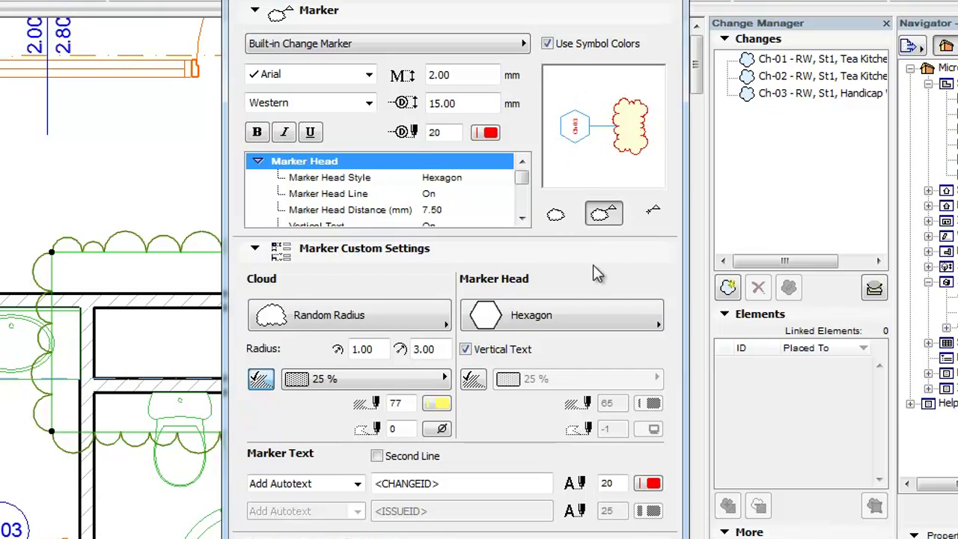
Give the marker head a yellow background fill with pen 77.
click(473, 380)
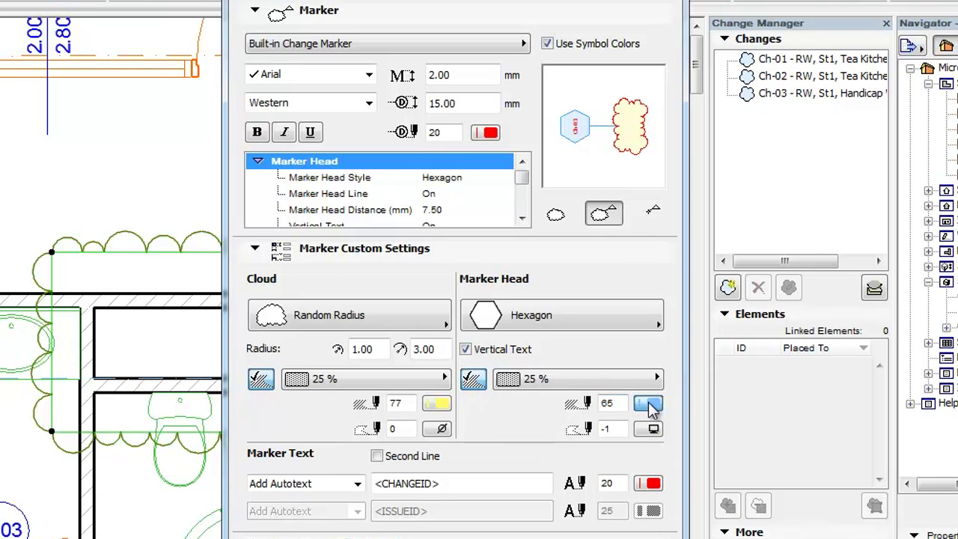
click(651, 405)
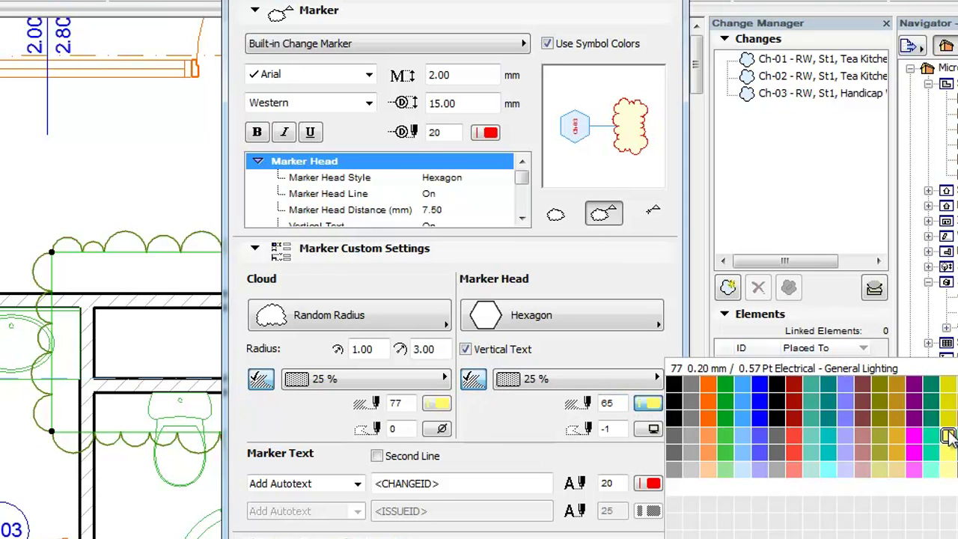
click(948, 436)
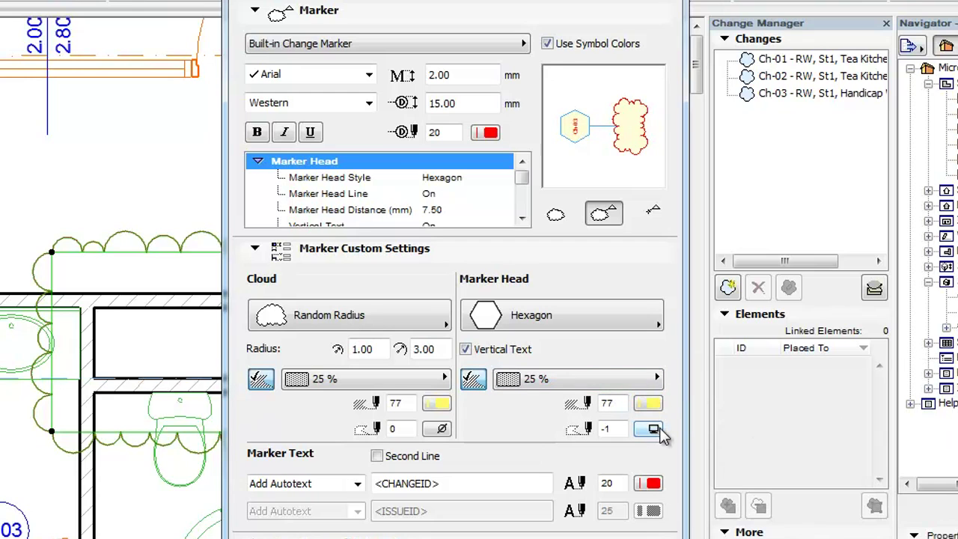
Turn off both the head and cloud fills and collapse Marker Custom Settings.
click(473, 378)
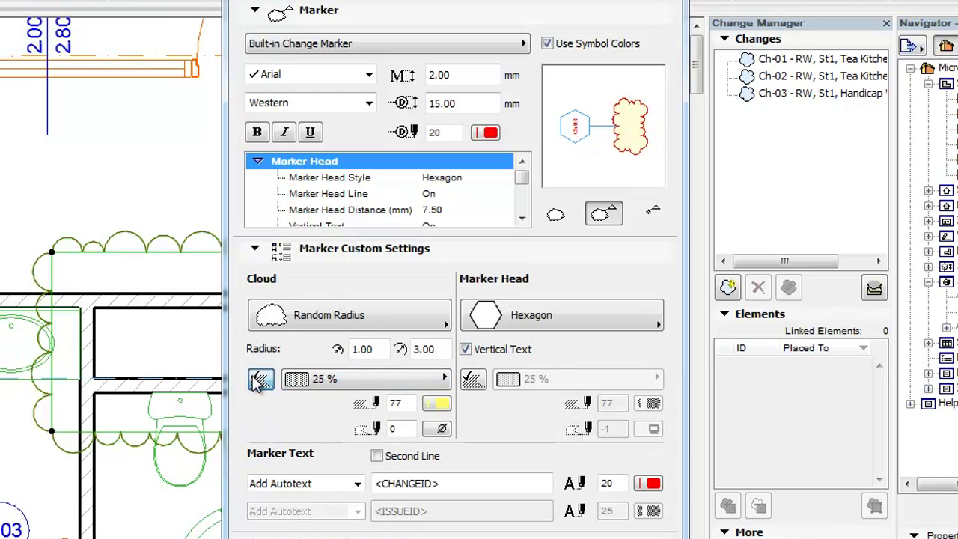
click(258, 380)
click(483, 253)
Enlarge the dialog and set the Marker Head Pen to green pen 24.
drag(474, 317, 476, 456)
drag(525, 256, 534, 352)
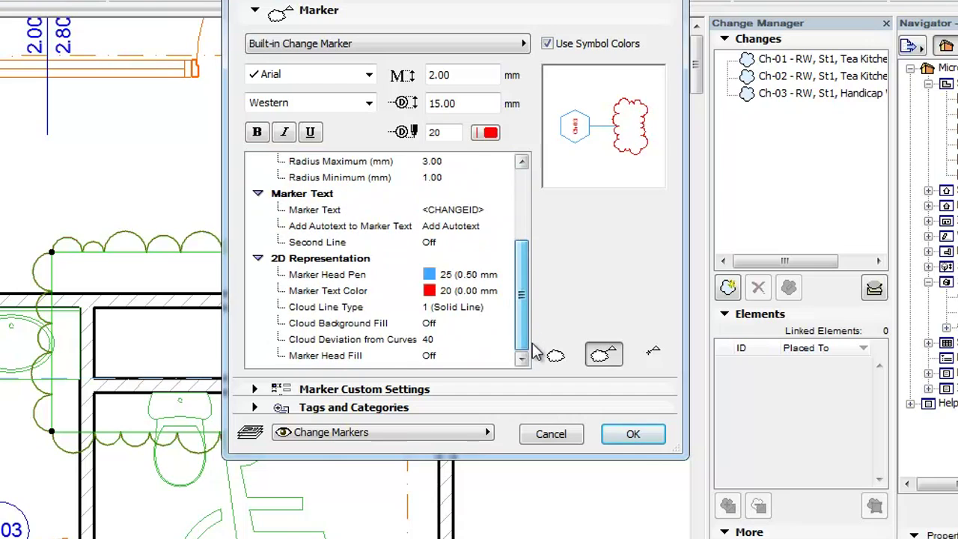
click(506, 277)
click(505, 275)
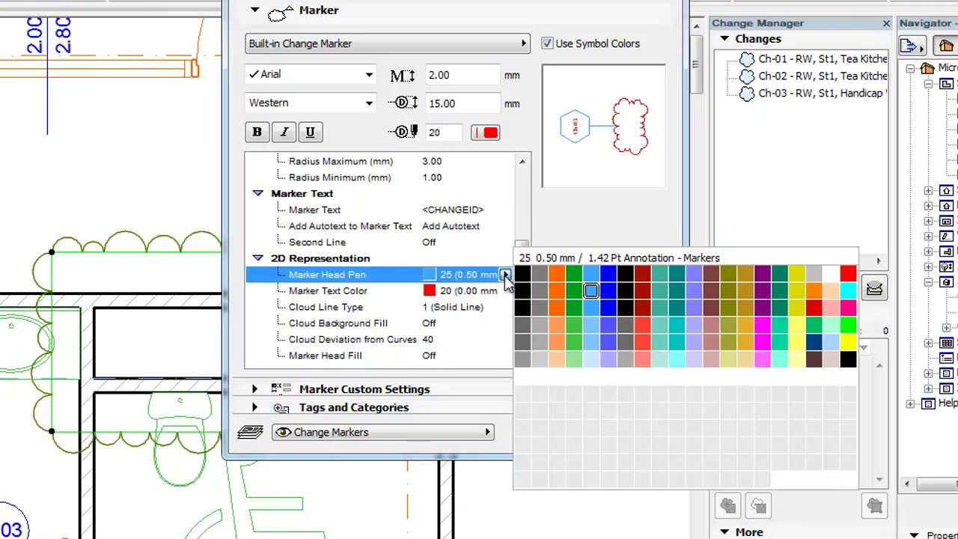
click(573, 291)
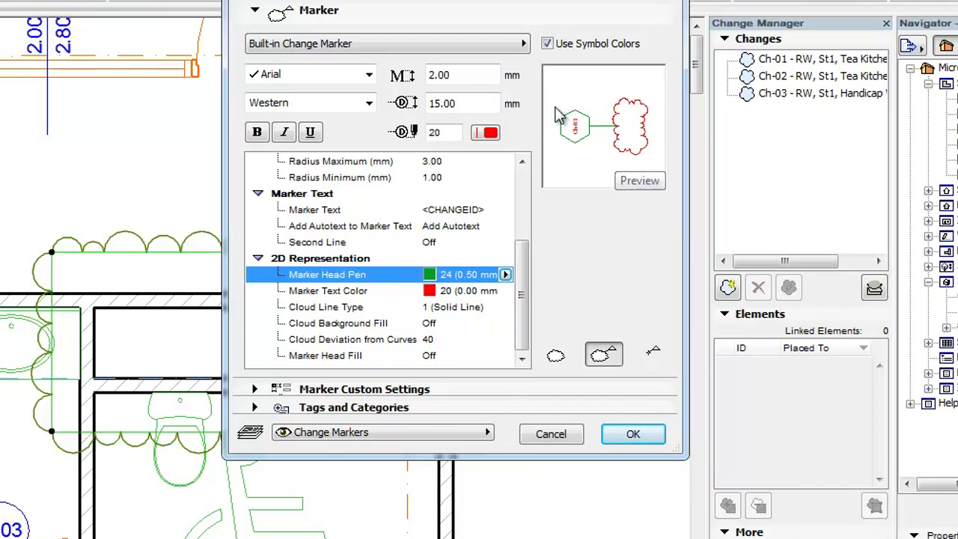